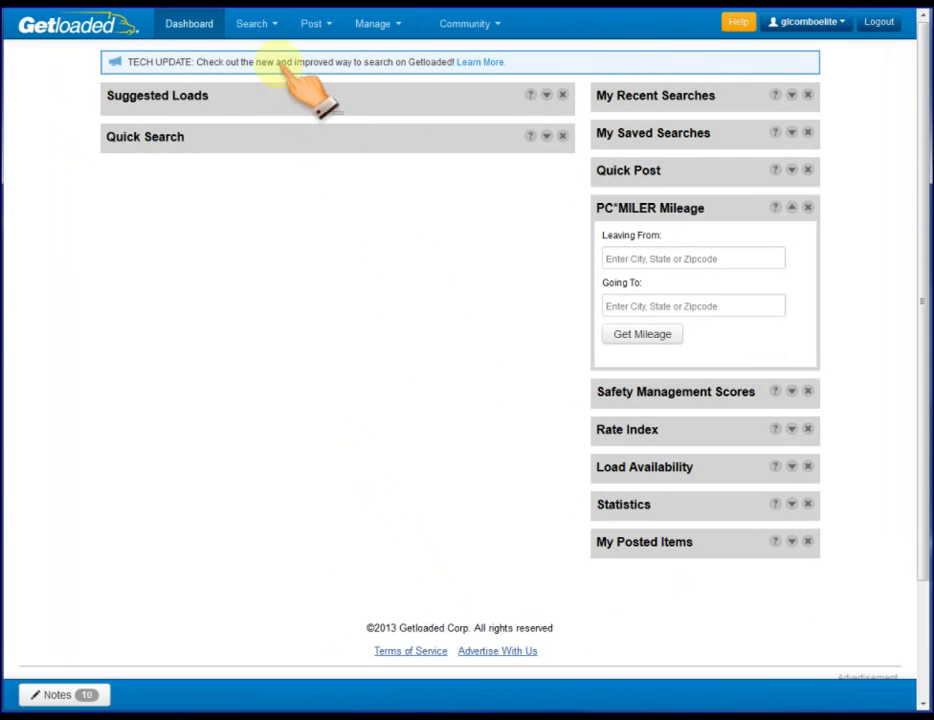
Rerun the recent Richmond, VA load search and open the Providence Forge, VA to Edison, NJ flatbed load.
{"action": "left_click", "coordinate": [262, 28]}
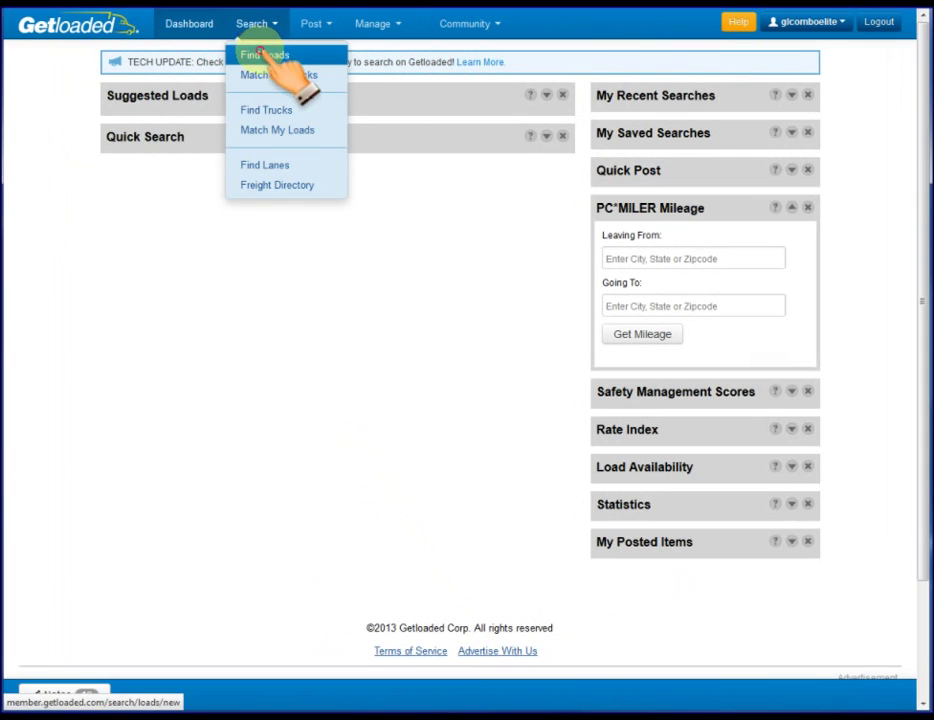
{"action": "left_click", "coordinate": [248, 56]}
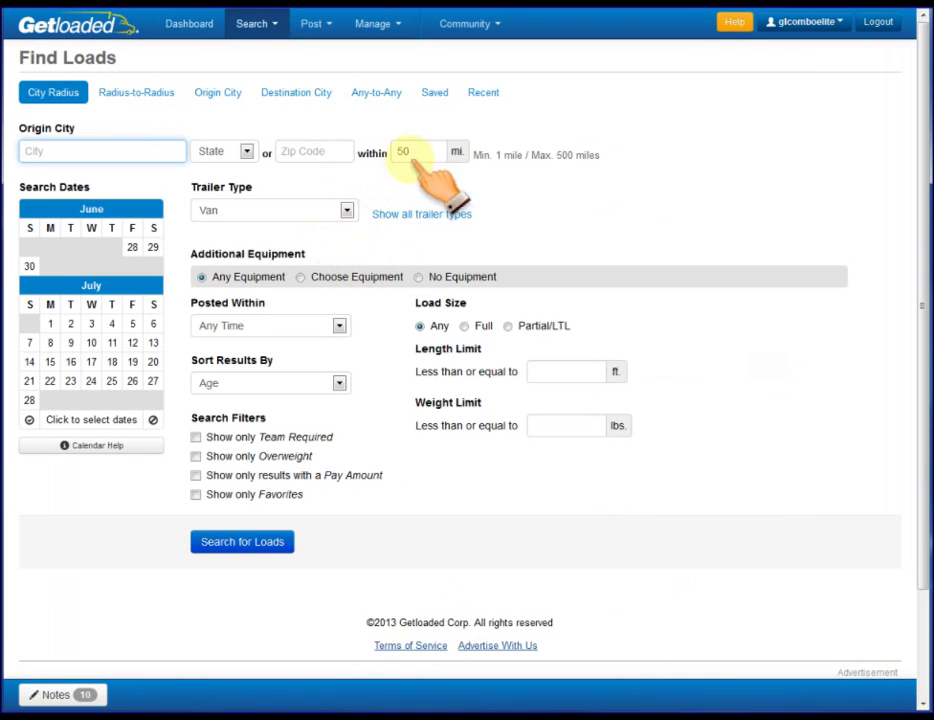
{"action": "left_click", "coordinate": [483, 93]}
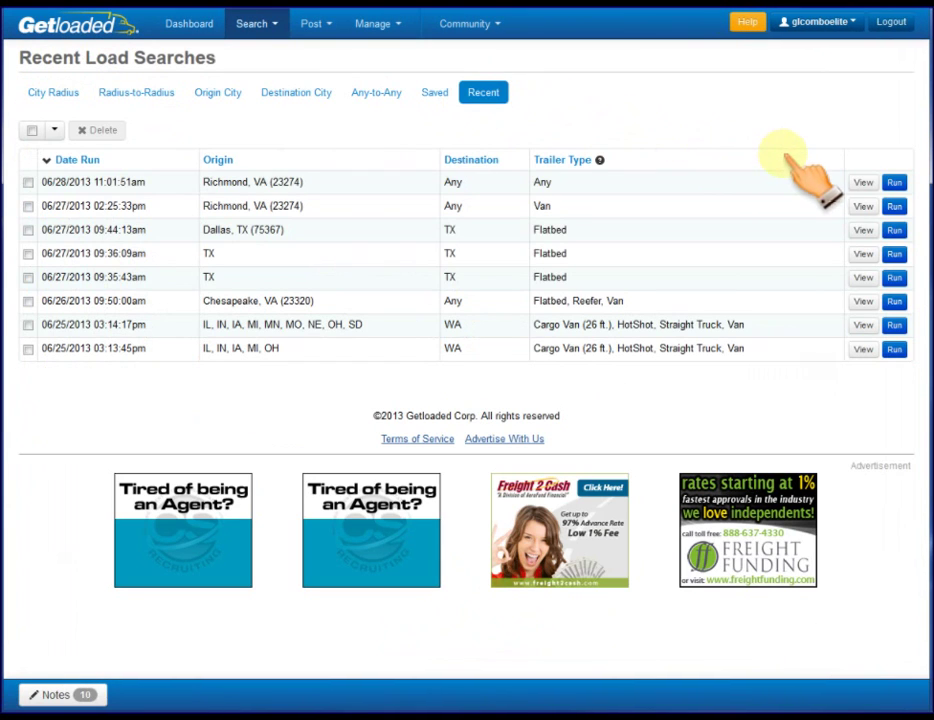
{"action": "left_click", "coordinate": [894, 183]}
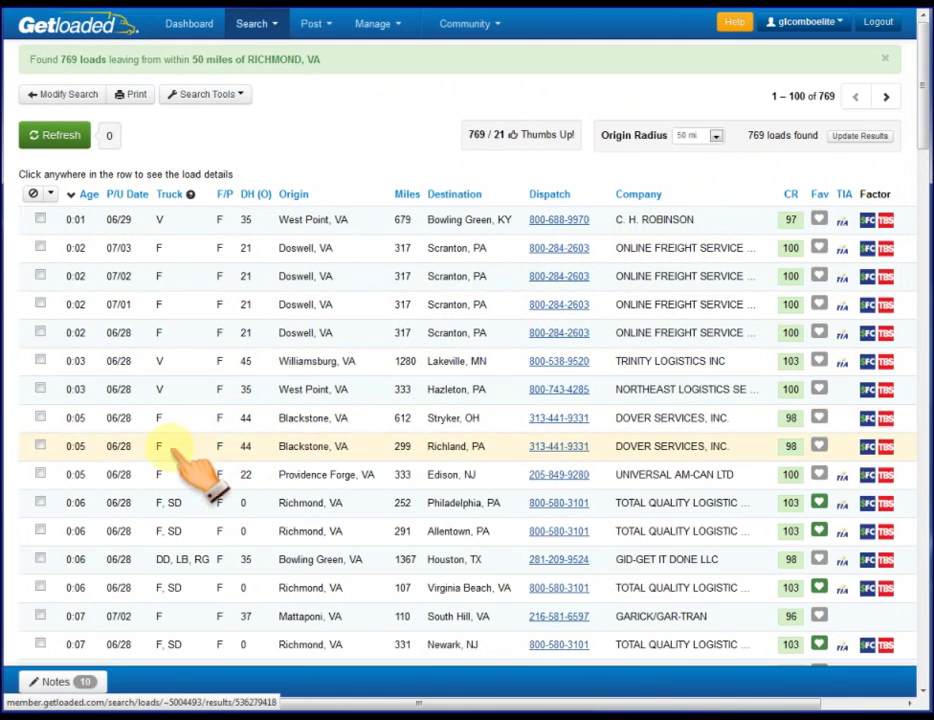
{"action": "left_click", "coordinate": [120, 472]}
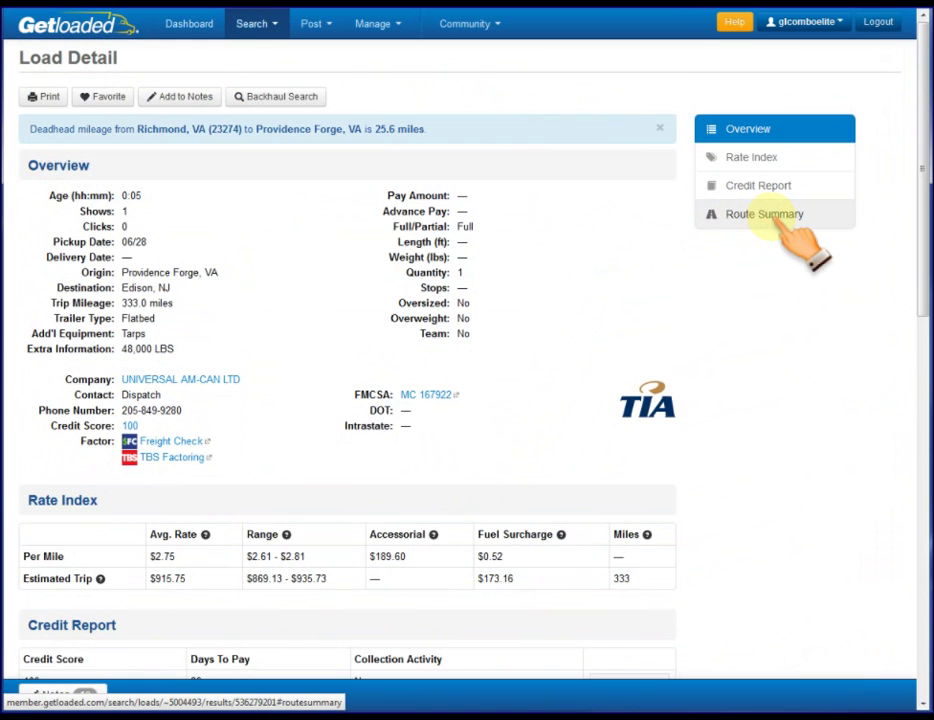
View the Richmond–Providence Forge–Edison route: 356 miles, 5:55 hours, $87.95 tolls.
{"action": "left_click", "coordinate": [782, 226]}
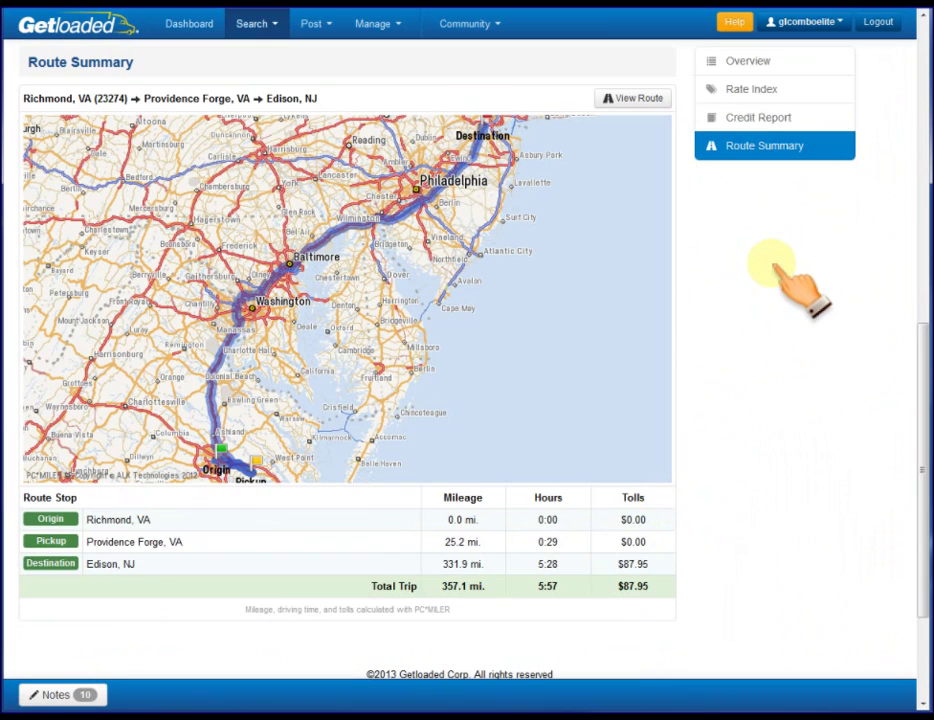
{"action": "left_click", "coordinate": [632, 98]}
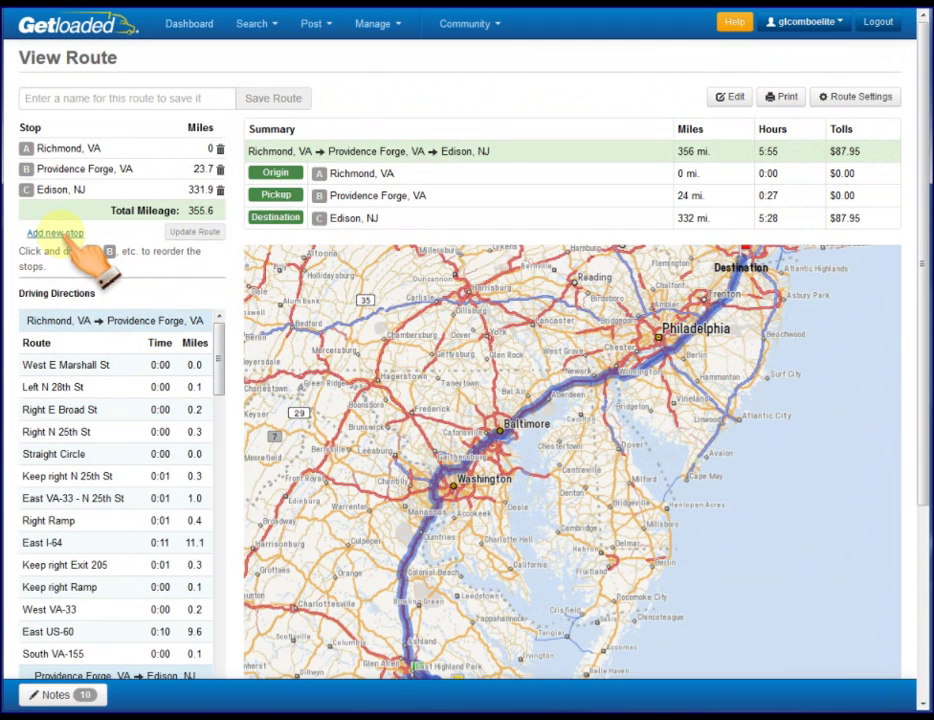
Add Pittsburg, PA as stop D after Edison and update the route to 706.3 miles.
{"action": "left_click", "coordinate": [56, 233]}
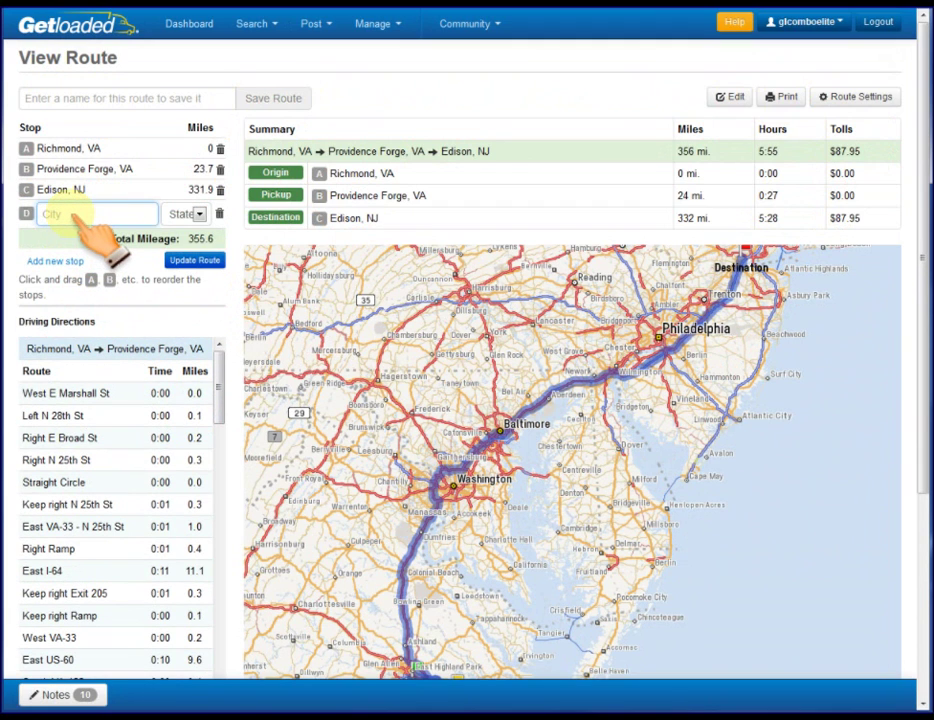
{"action": "type", "text": "pitts"}
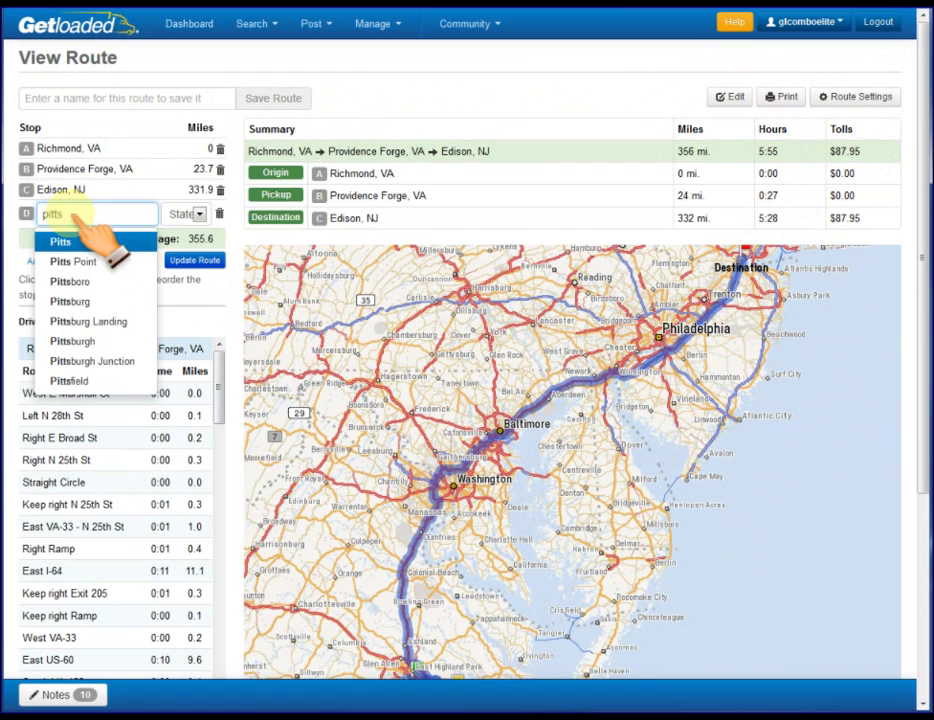
{"action": "type", "text": "bu"}
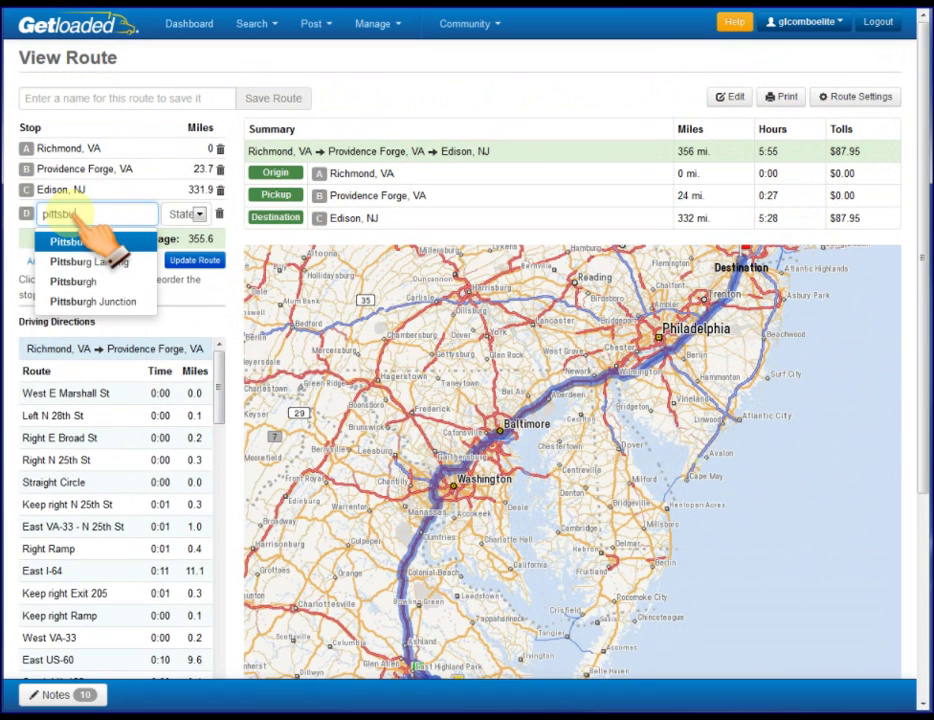
{"action": "left_click", "coordinate": [80, 241]}
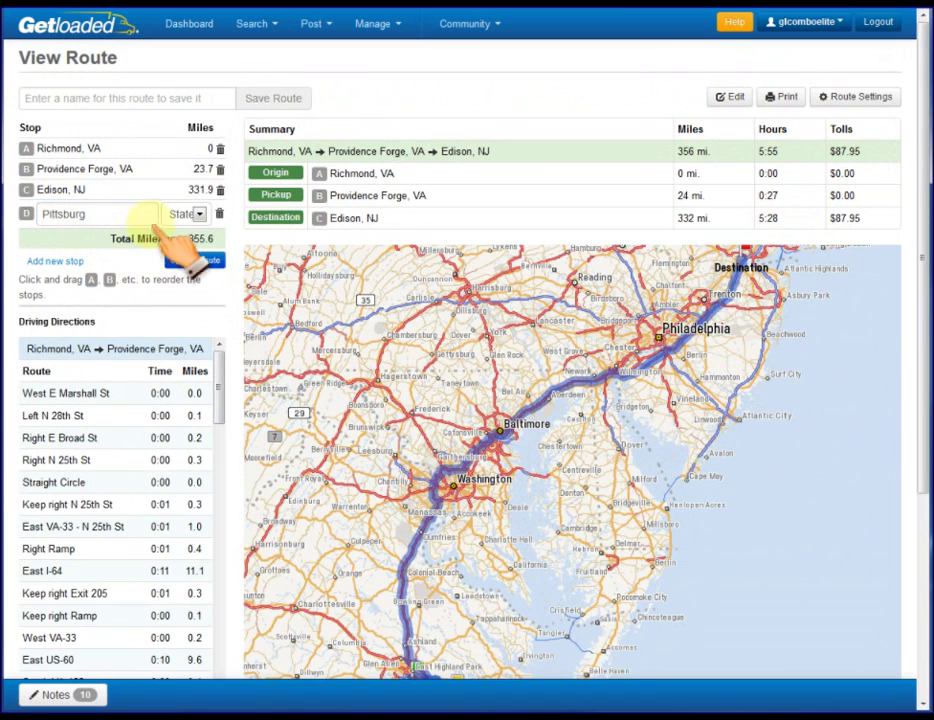
{"action": "left_click", "coordinate": [191, 214]}
{"action": "key", "text": "p"}
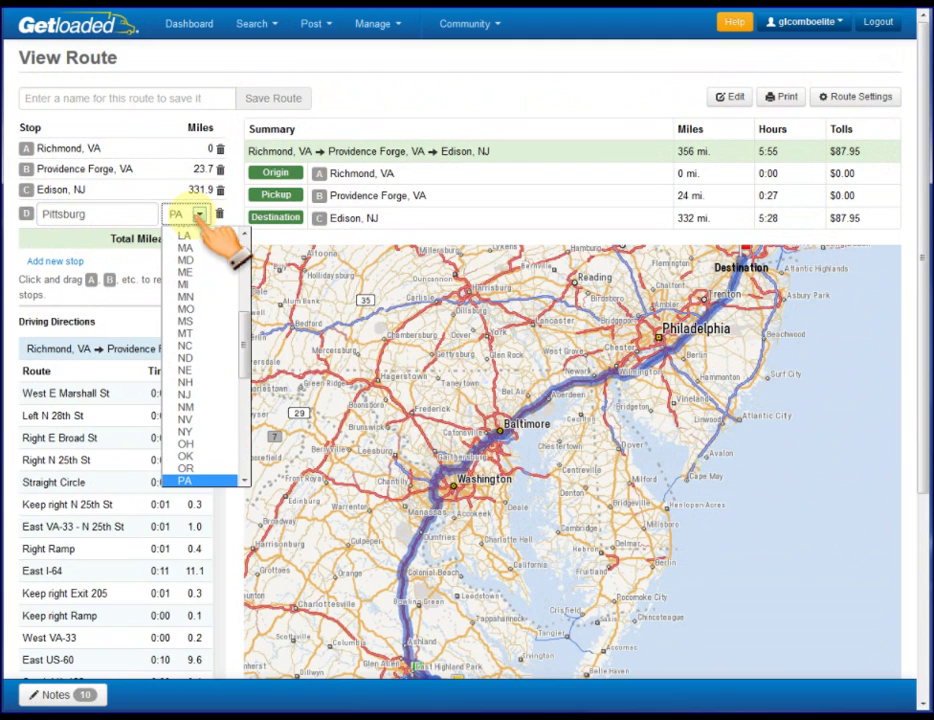
{"action": "key", "text": "Up"}
{"action": "key", "text": "Up"}
{"action": "key", "text": "Up"}
{"action": "key", "text": "Up"}
{"action": "key", "text": "Up"}
{"action": "key", "text": "Up"}
{"action": "key", "text": "Up"}
{"action": "key", "text": "Up"}
{"action": "key", "text": "Up"}
{"action": "key", "text": "Up"}
{"action": "key", "text": "Up"}
{"action": "key", "text": "Up"}
{"action": "key", "text": "Up"}
{"action": "key", "text": "Up"}
{"action": "key", "text": "Up"}
{"action": "key", "text": "Up"}
{"action": "key", "text": "Up"}
{"action": "key", "text": "Up"}
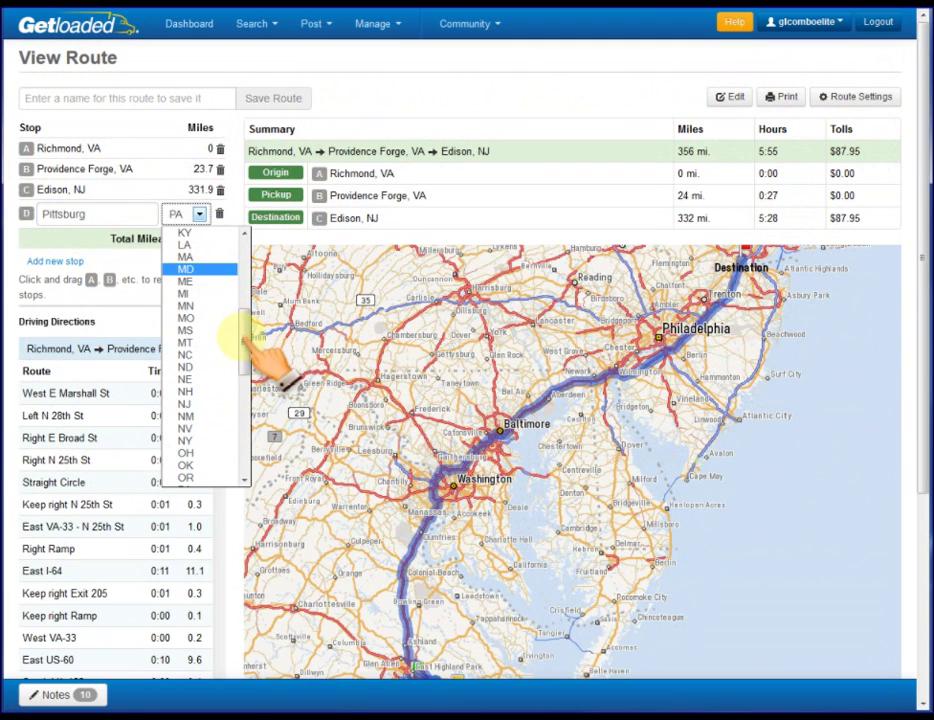
{"action": "scroll", "coordinate": [233, 335], "scroll_direction": "down", "scroll_amount": 5}
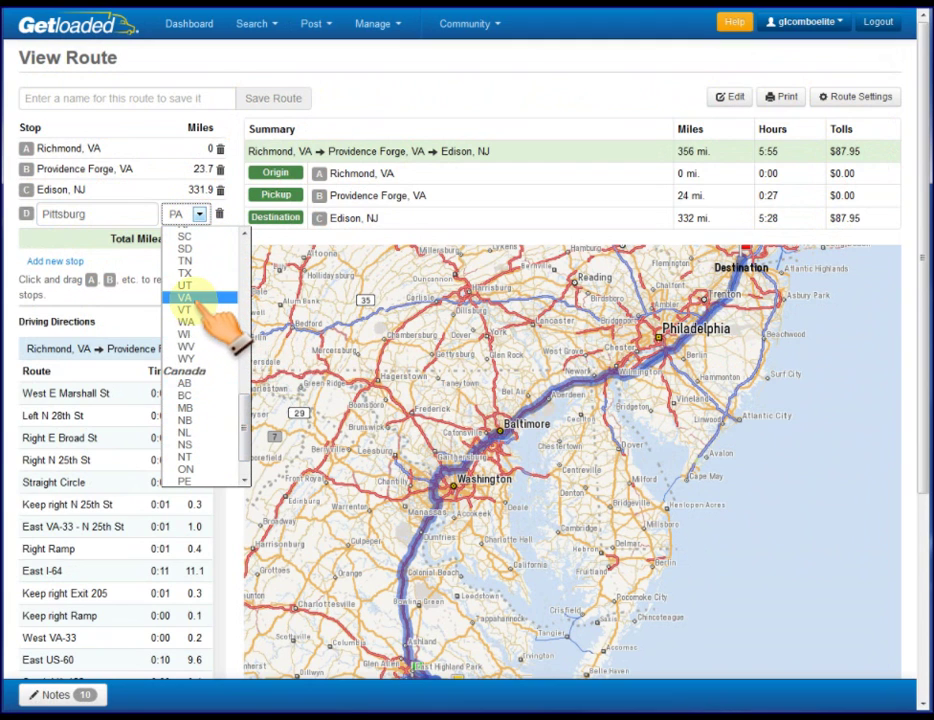
{"action": "scroll", "coordinate": [225, 318], "scroll_direction": "up", "scroll_amount": 4}
{"action": "left_click", "coordinate": [228, 356]}
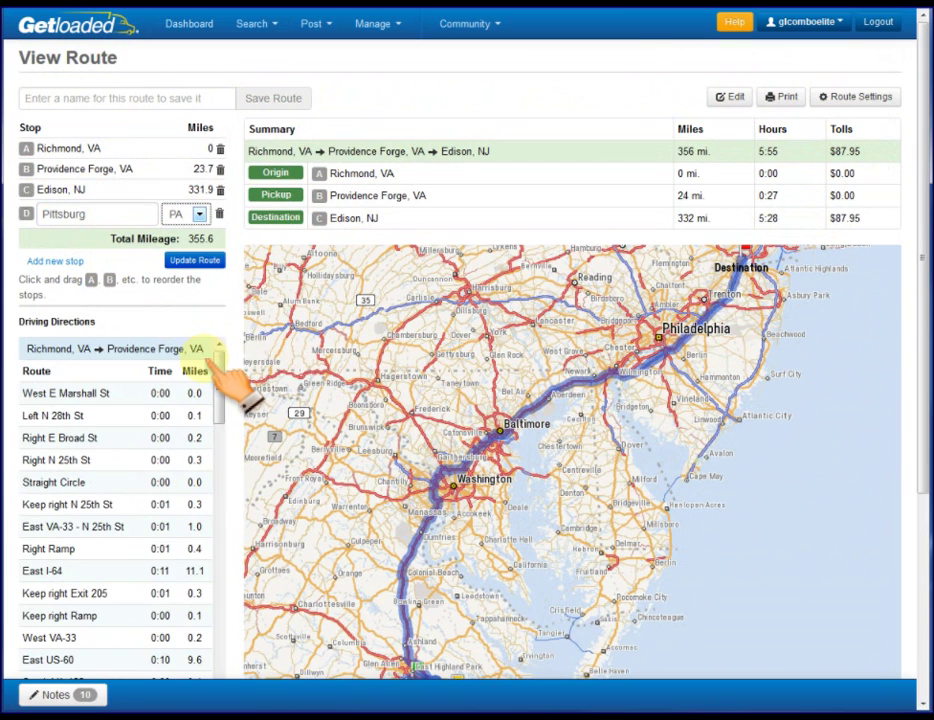
{"action": "left_click", "coordinate": [200, 261]}
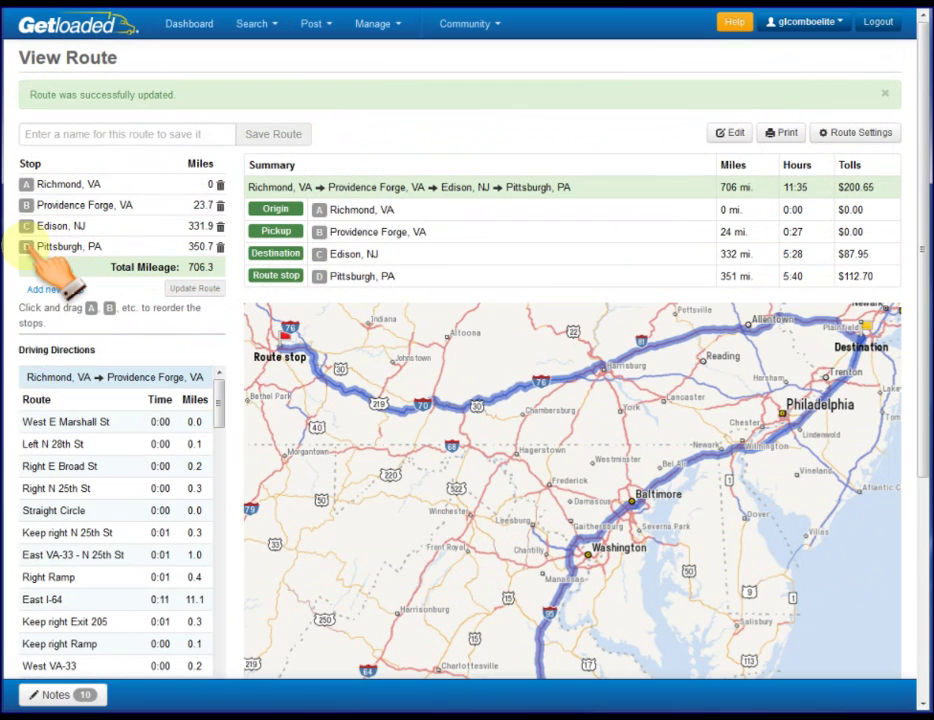
Move Pittsburgh, PA ahead of Edison, NJ and update the route to 737.3 miles, $151.10 tolls.
{"action": "left_click_drag", "start_coordinate": [28, 247], "coordinate": [25, 224]}
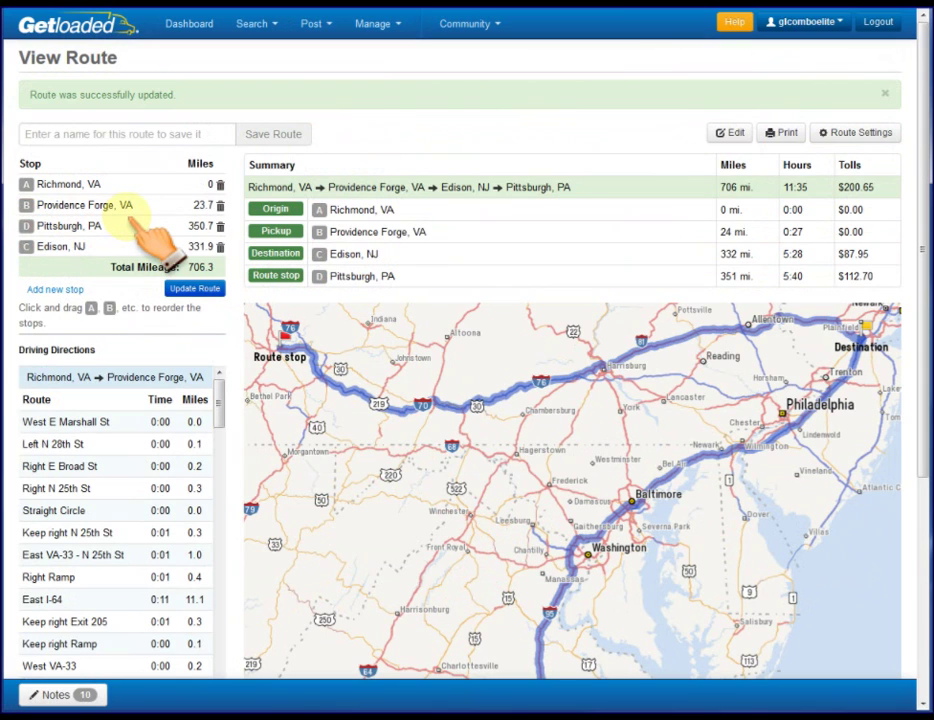
{"action": "left_click", "coordinate": [198, 289]}
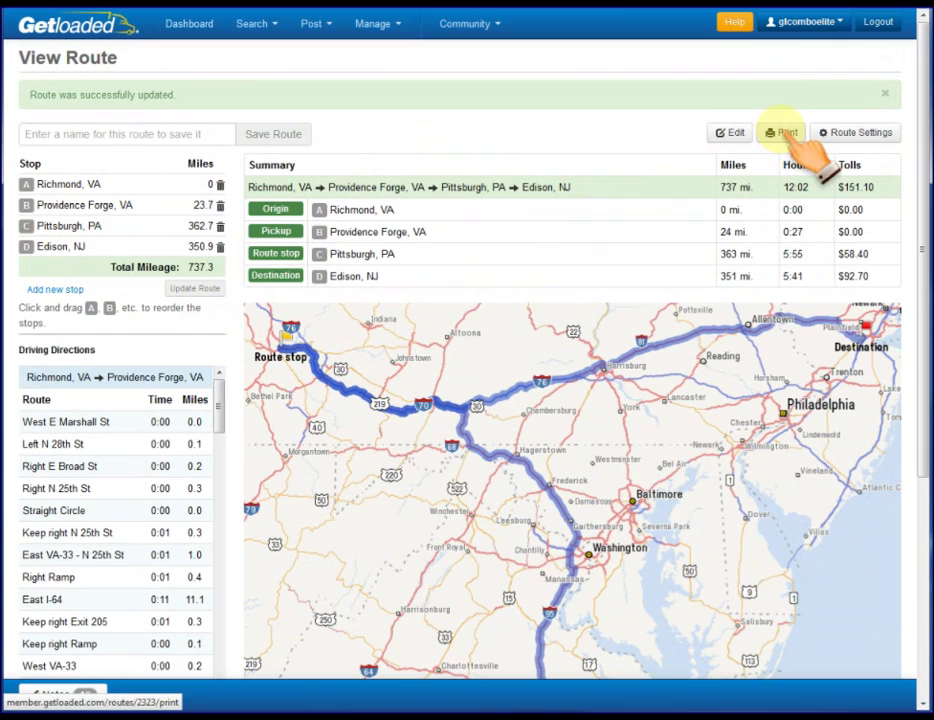
Name the four-stop route 'Virginia to New Jersey' and save it.
{"action": "left_click", "coordinate": [101, 136]}
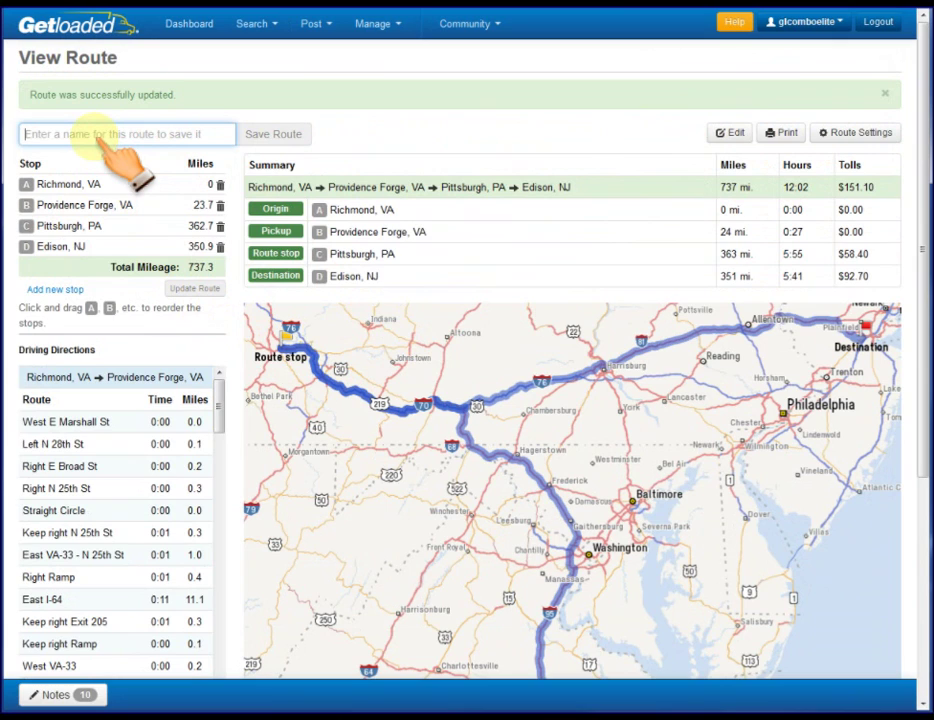
{"action": "type", "text": "Virginias"}
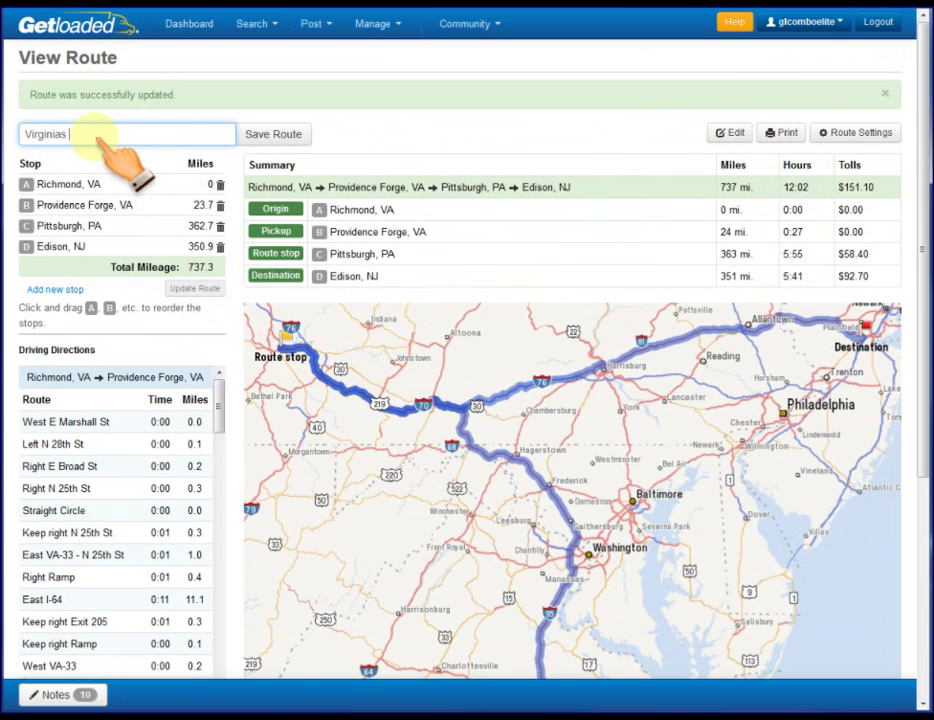
{"action": "key", "text": "BackSpace"}
{"action": "key", "text": "BackSpace"}
{"action": "type", "text": "to New Jersey"}
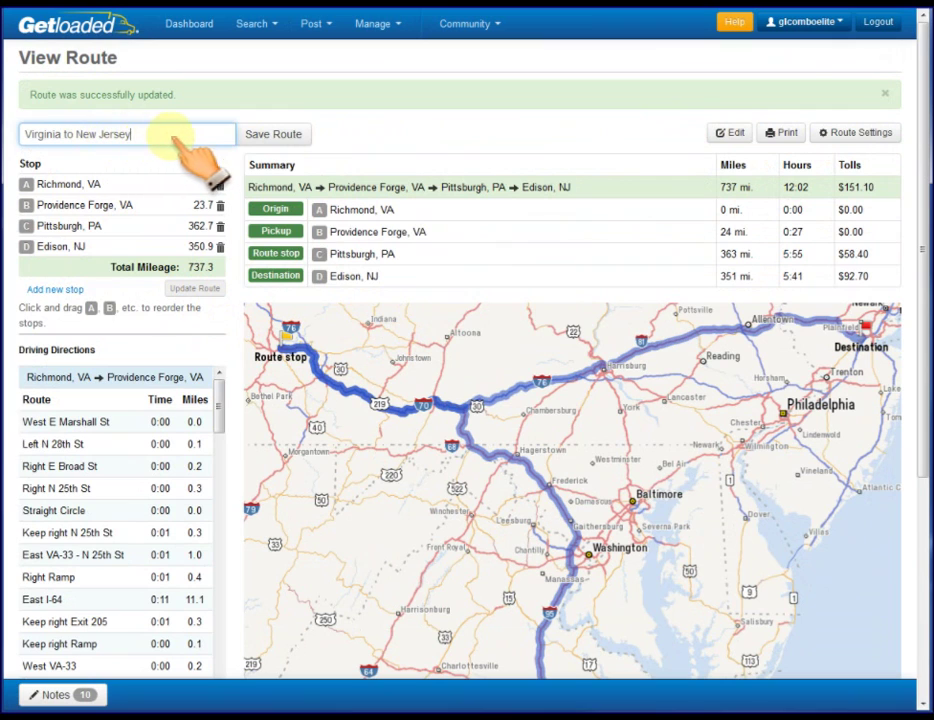
{"action": "left_click", "coordinate": [272, 140]}
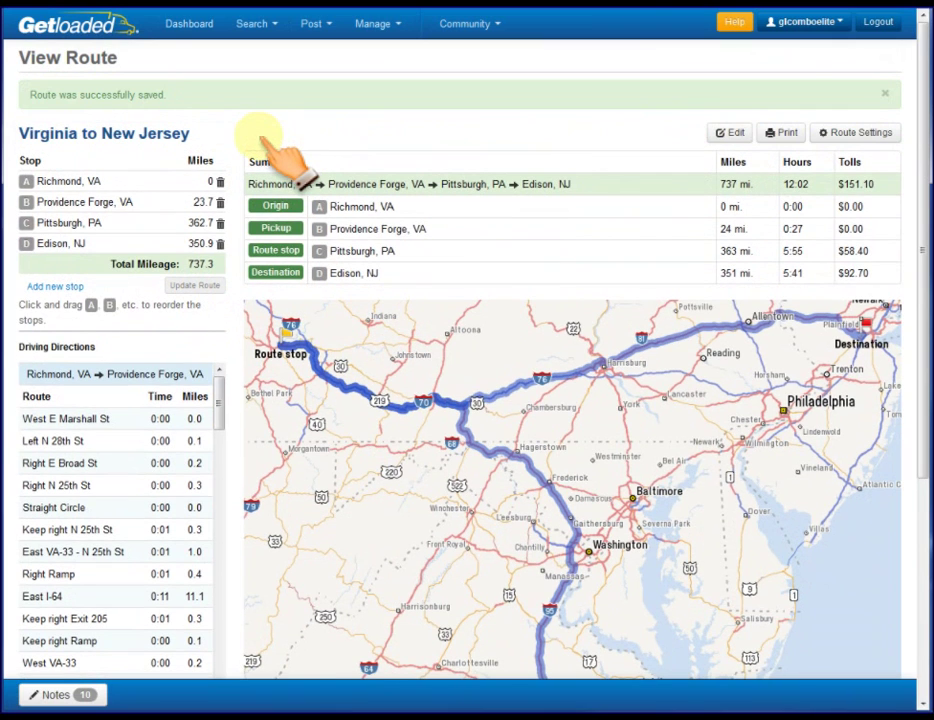
Reopen the saved 'Virginia to New Jersey' route from Manage > My Routes.
{"action": "left_click", "coordinate": [372, 23]}
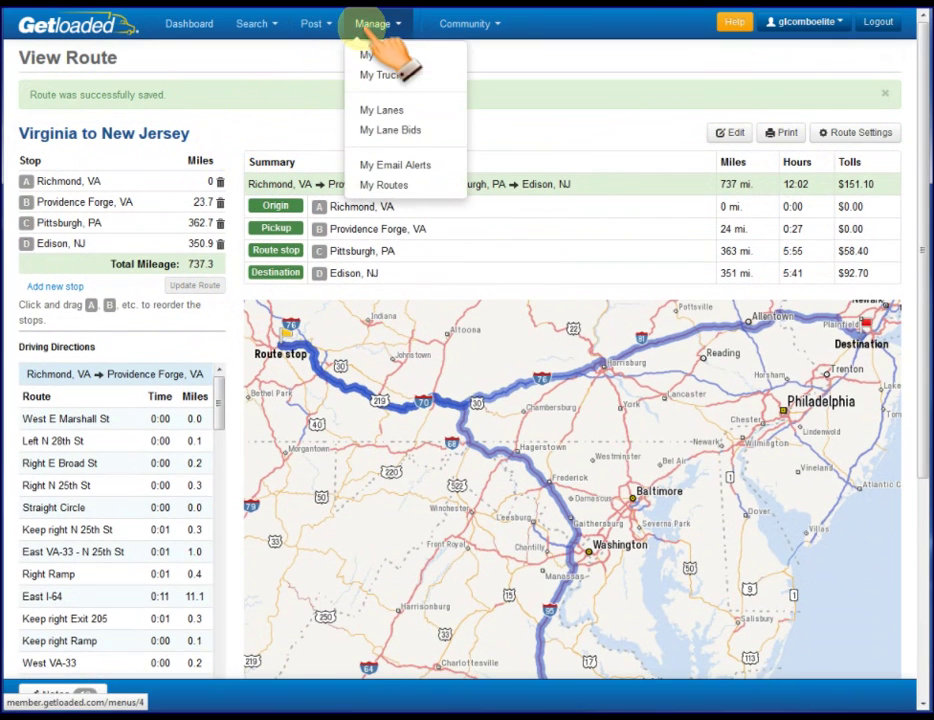
{"action": "left_click", "coordinate": [395, 185]}
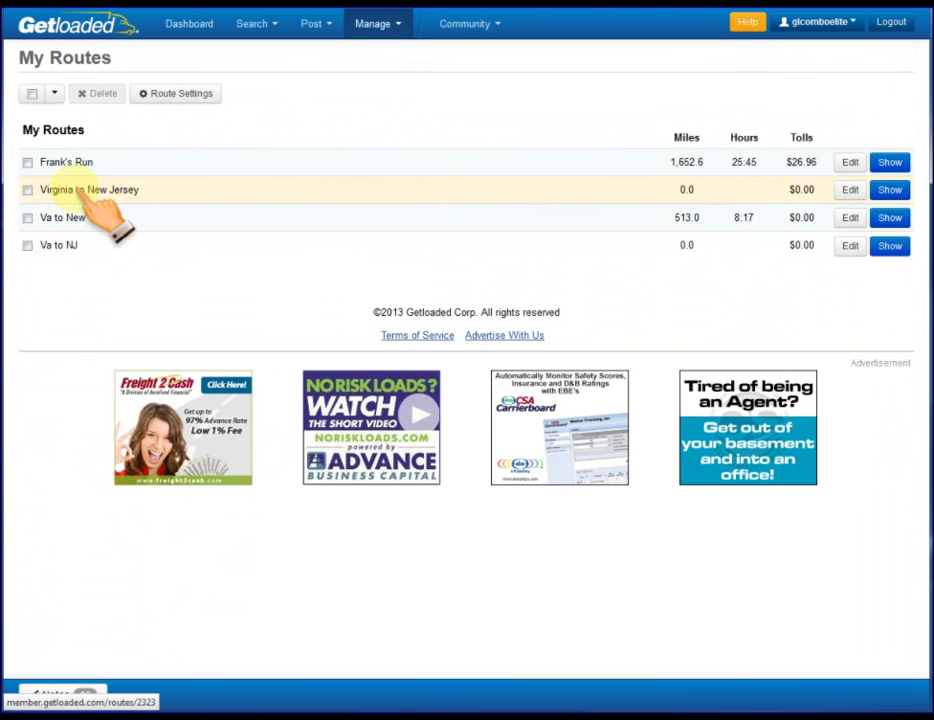
{"action": "left_click", "coordinate": [82, 194]}
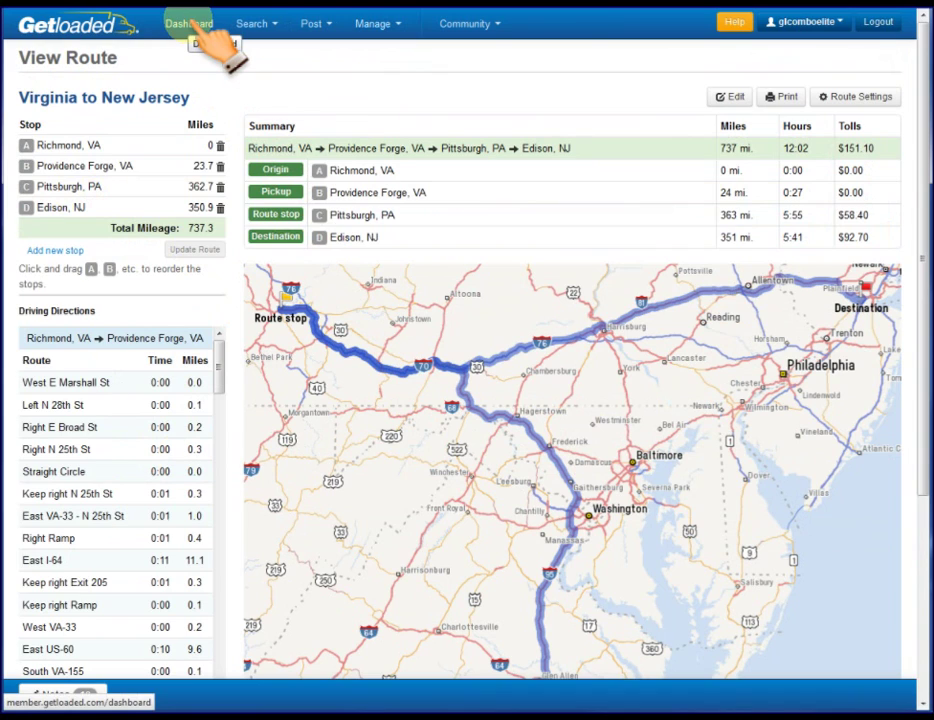
On the dashboard, get PC*MILER mileage from 'richmond, va' to 'dallas, tx'.
{"action": "left_click", "coordinate": [192, 25]}
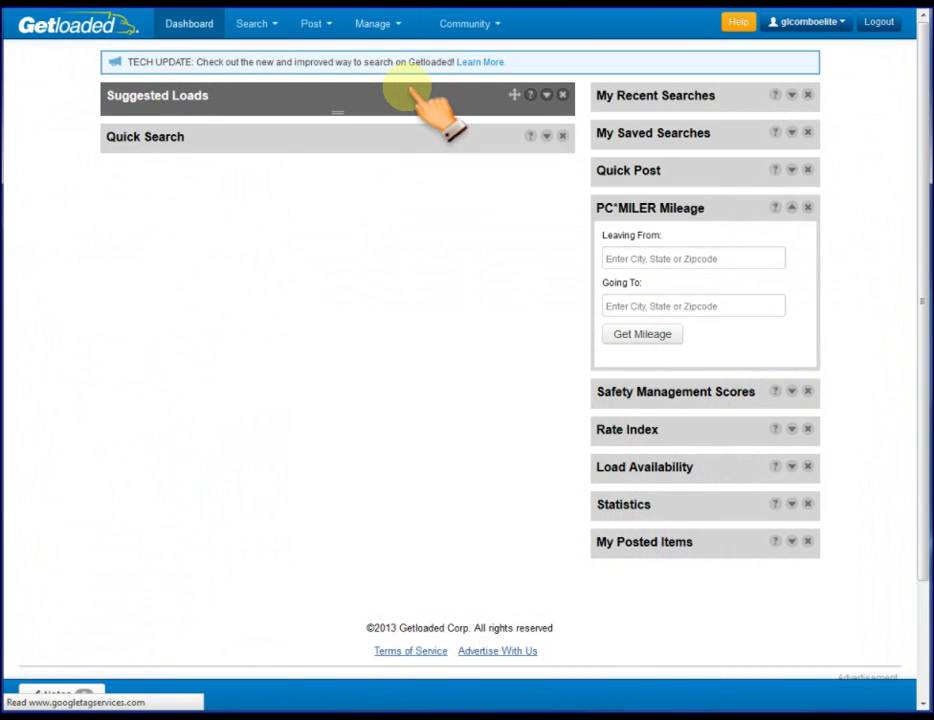
{"action": "left_click", "coordinate": [641, 259]}
{"action": "type", "text": "ric"}
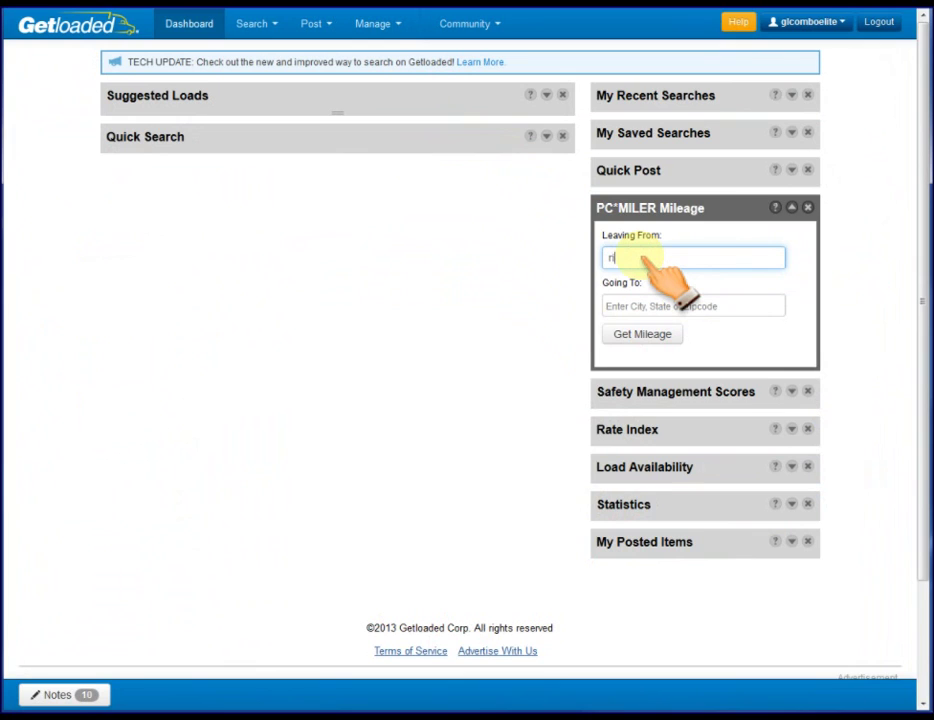
{"action": "type", "text": "hmond, v"}
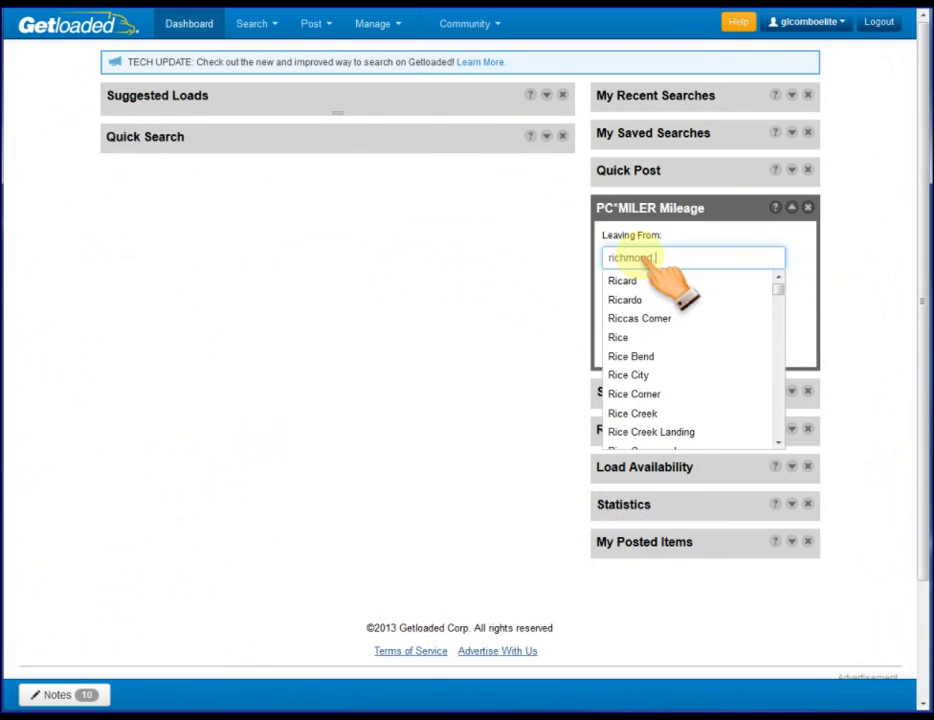
{"action": "type", "text": "a"}
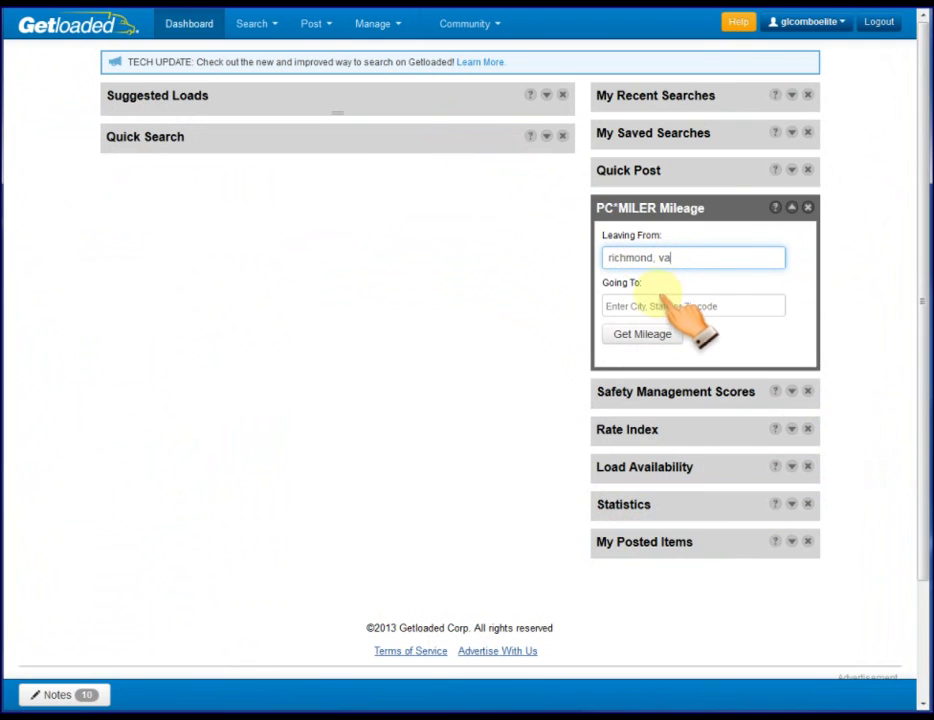
{"action": "left_click", "coordinate": [661, 306]}
{"action": "type", "text": "dal"}
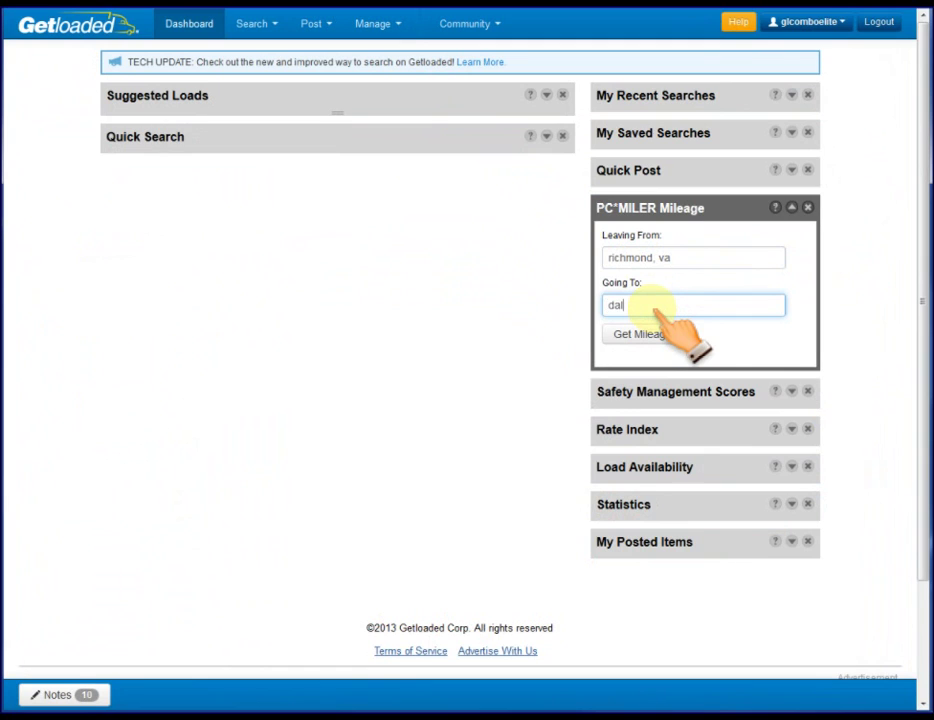
{"action": "type", "text": "las, tx"}
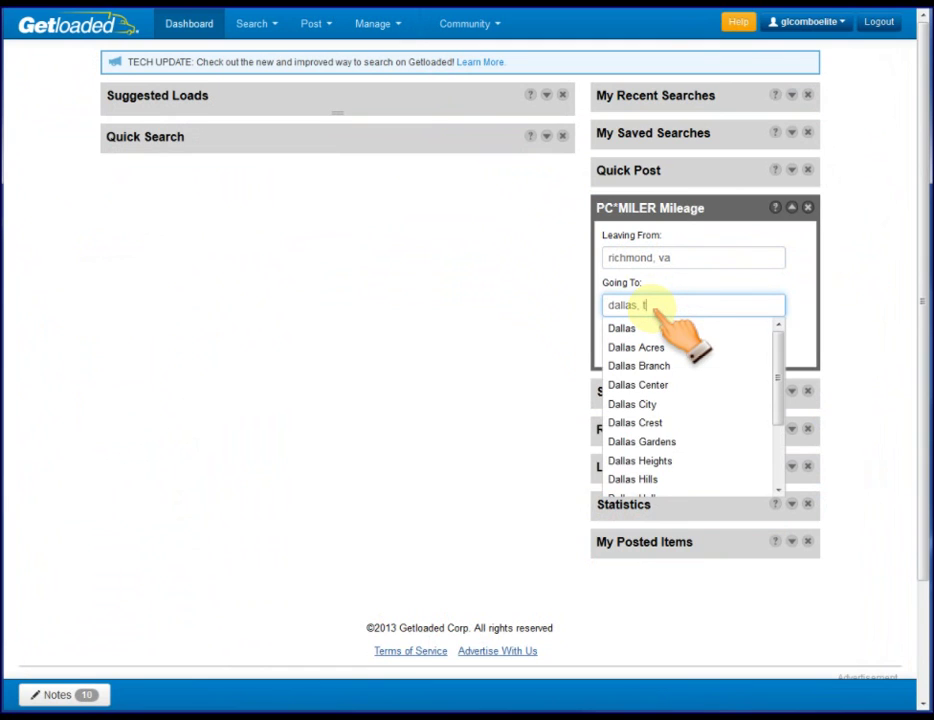
{"action": "left_click", "coordinate": [645, 334]}
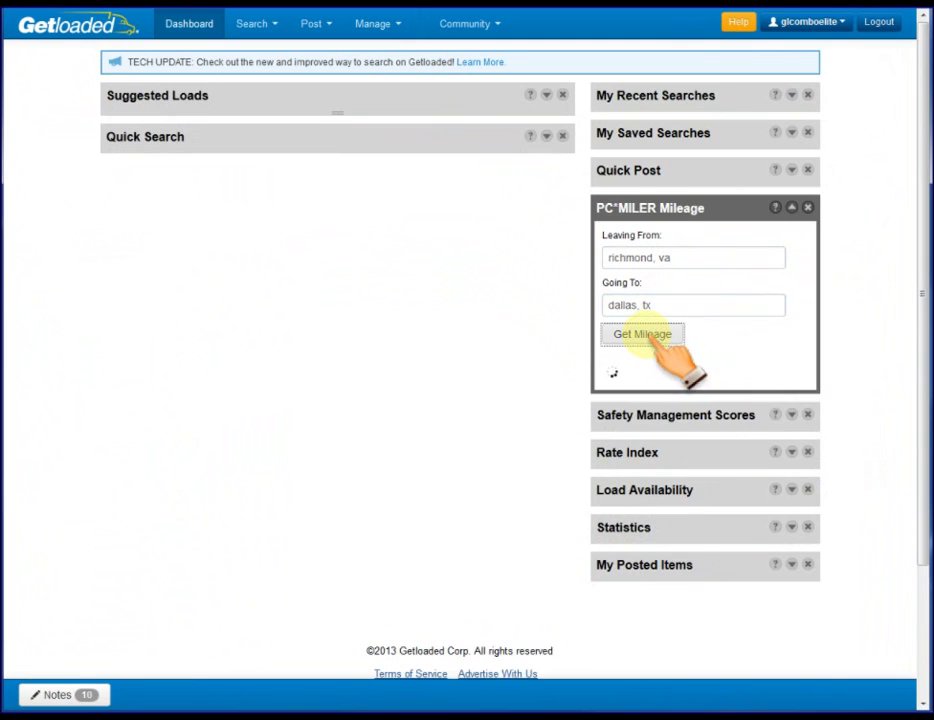